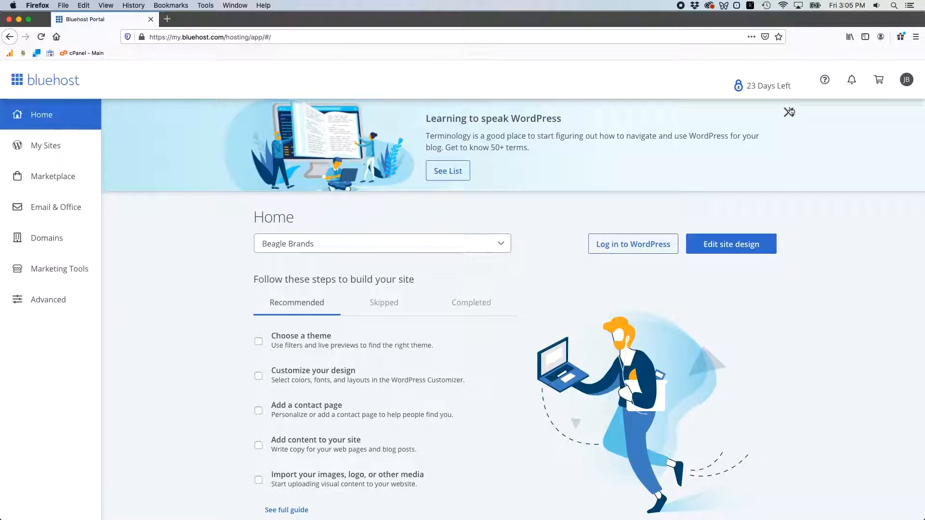
- Dismiss the WordPress terminology banner and open the Advanced hosting tools to look over the available functions
click(788, 112)
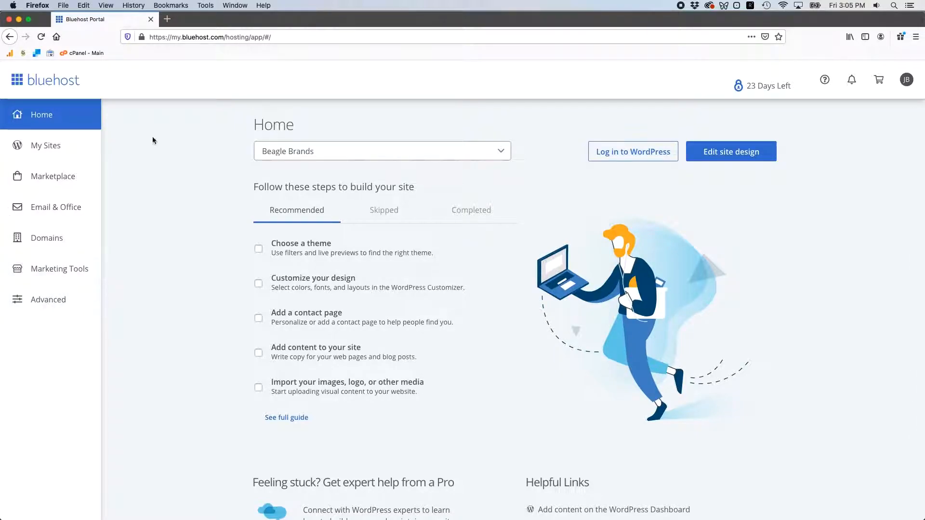
click(57, 299)
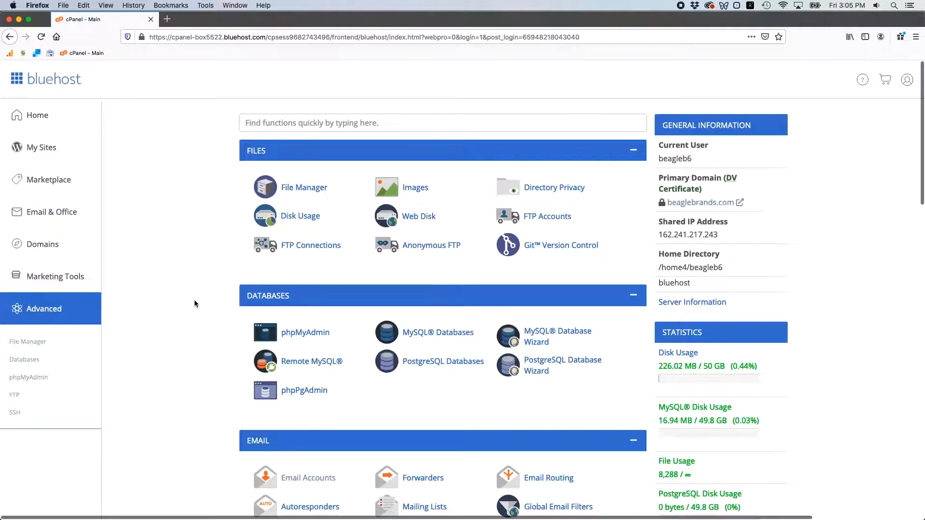
scroll(195, 304, down, 10)
scroll(199, 328, down, 5)
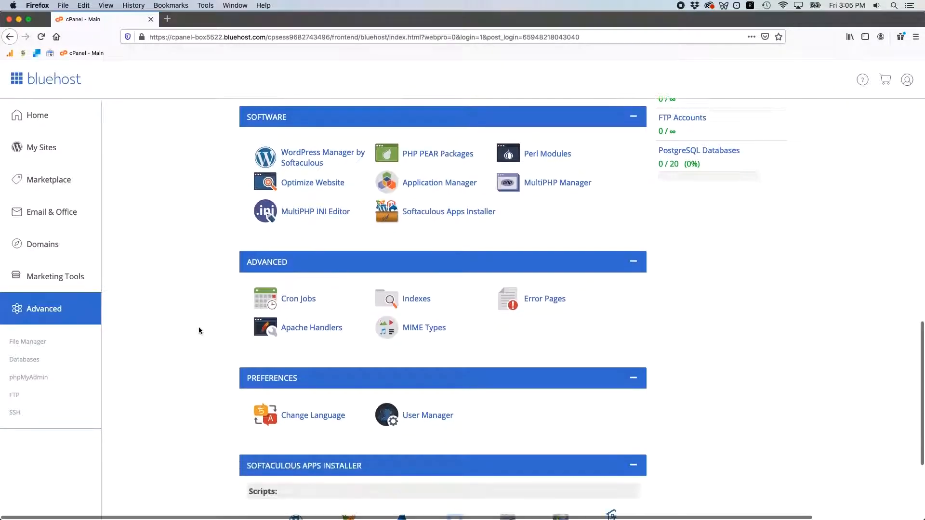
scroll(199, 328, up, 15)
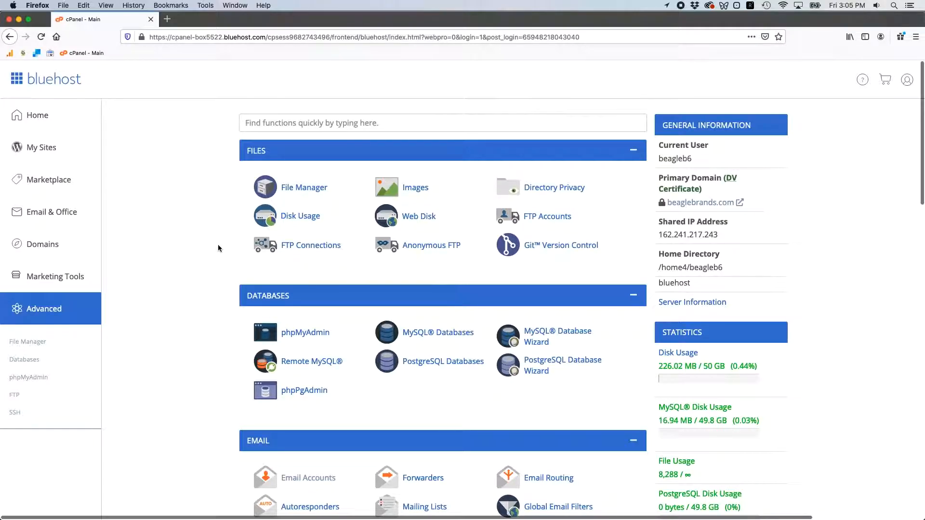
- Search the hosting functions for "email" and open Email Accounts
click(241, 117)
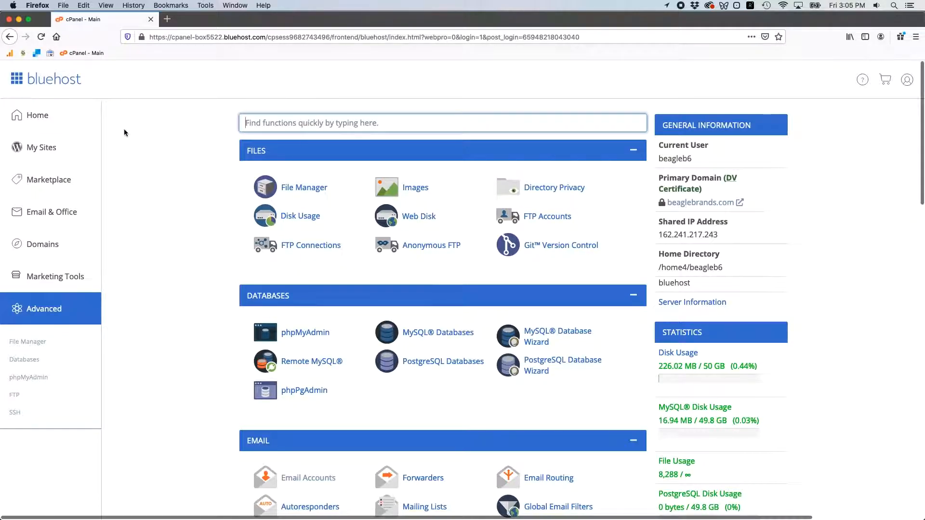
text(e)
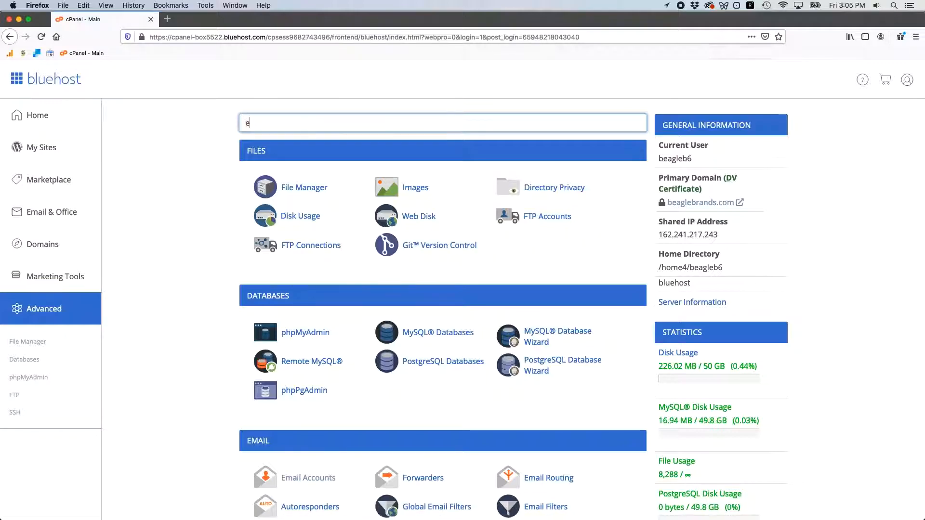
text(maik)
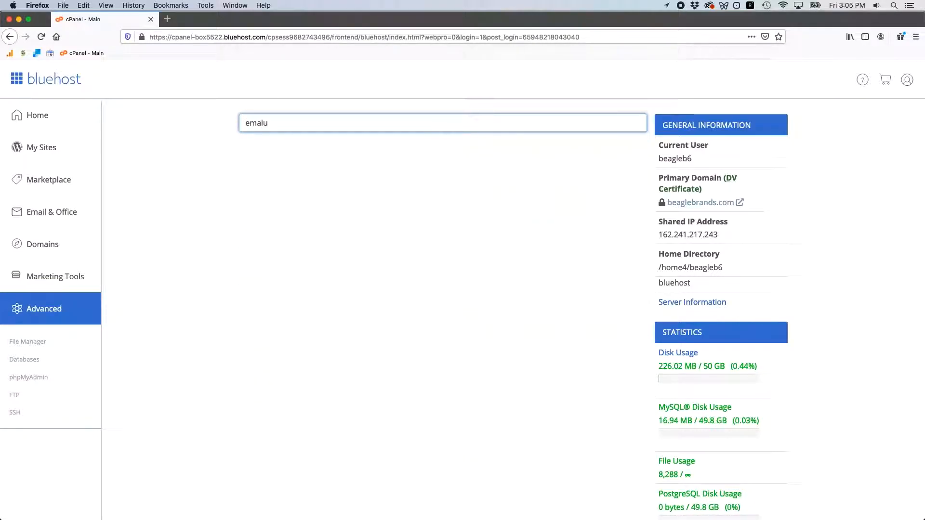
key(BackSpace)
text(l)
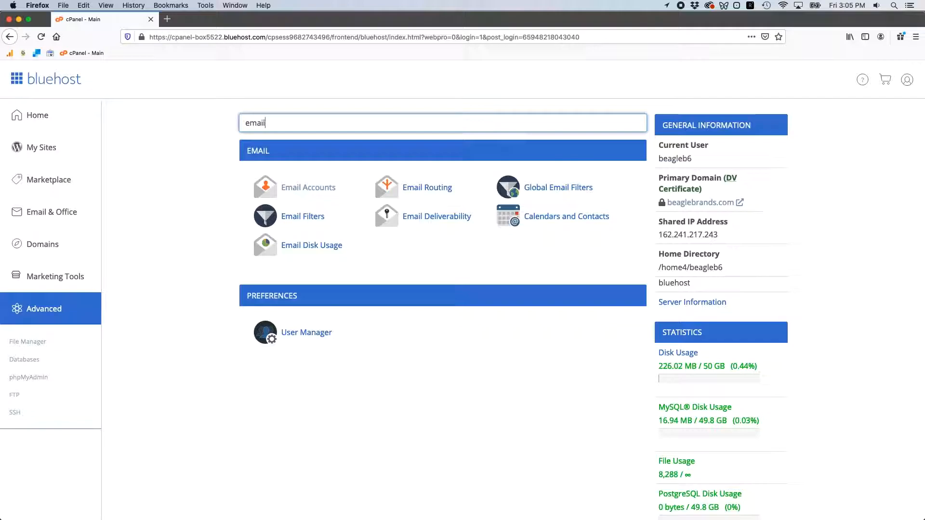
click(146, 155)
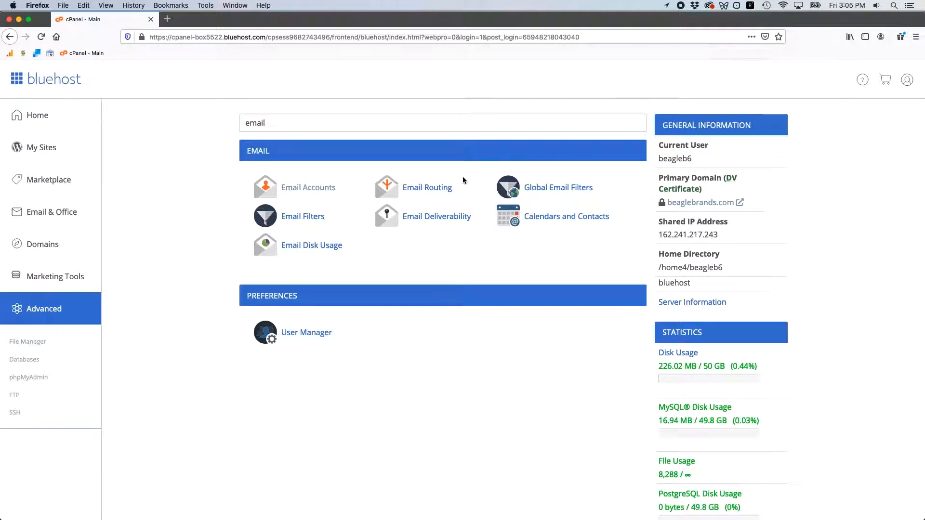
click(291, 189)
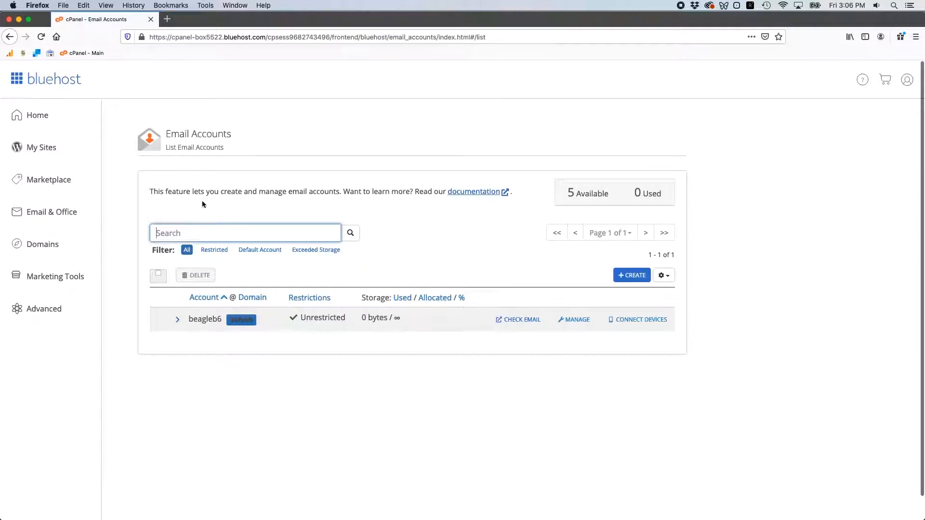
- Start creating a new email account on the beaglebrands.com domain and enter its username
click(629, 278)
scroll(338, 260, down, 3)
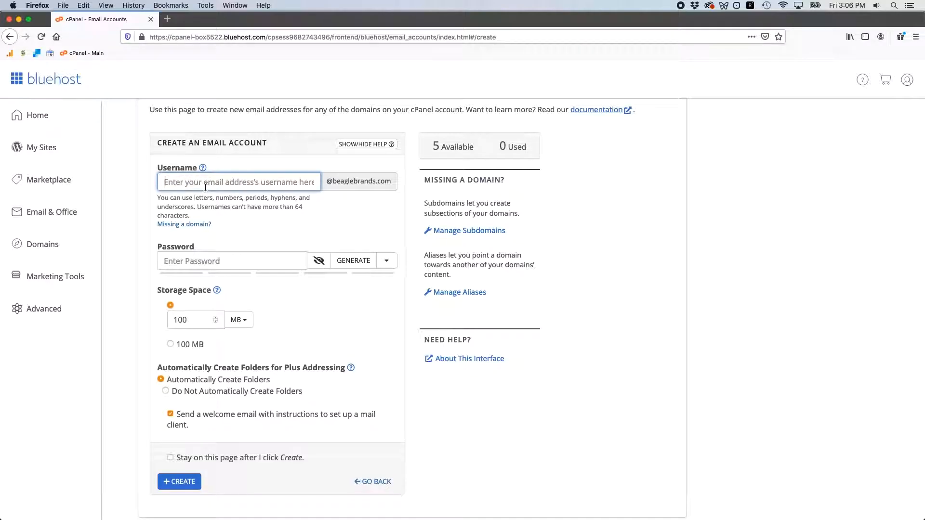
click(249, 221)
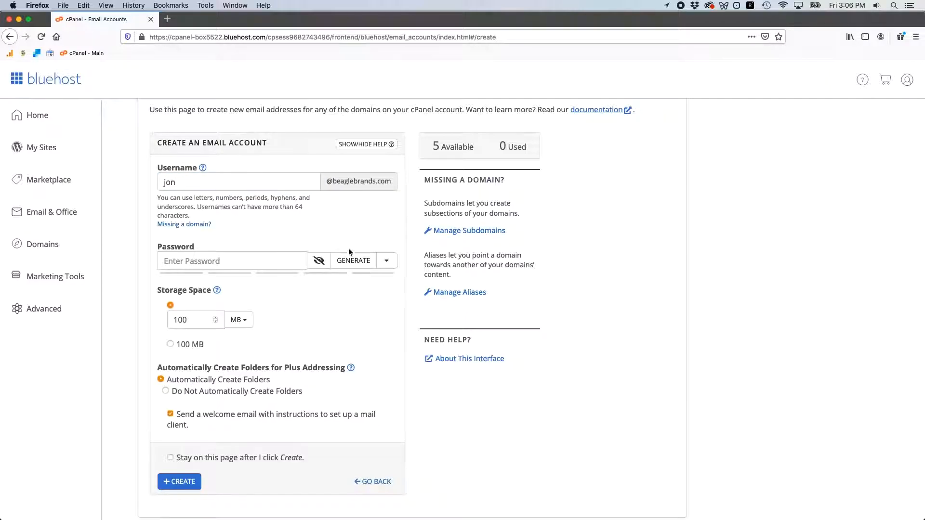
- Generate a strong password for the new email account with the built-in password generator
click(213, 261)
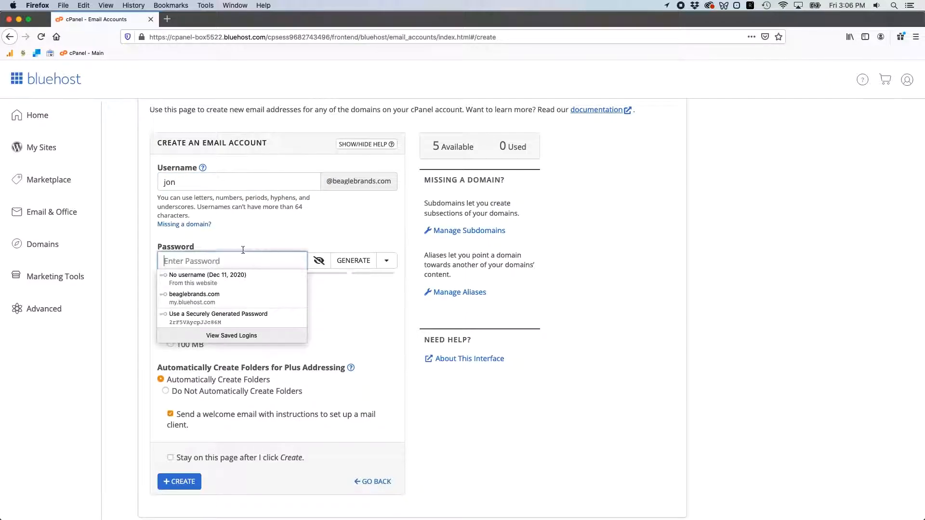
click(222, 228)
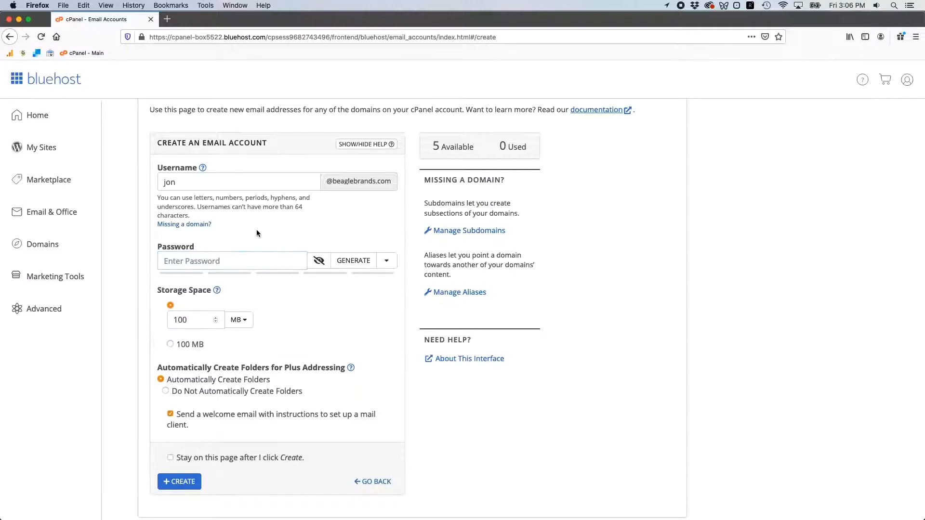
click(353, 261)
click(197, 260)
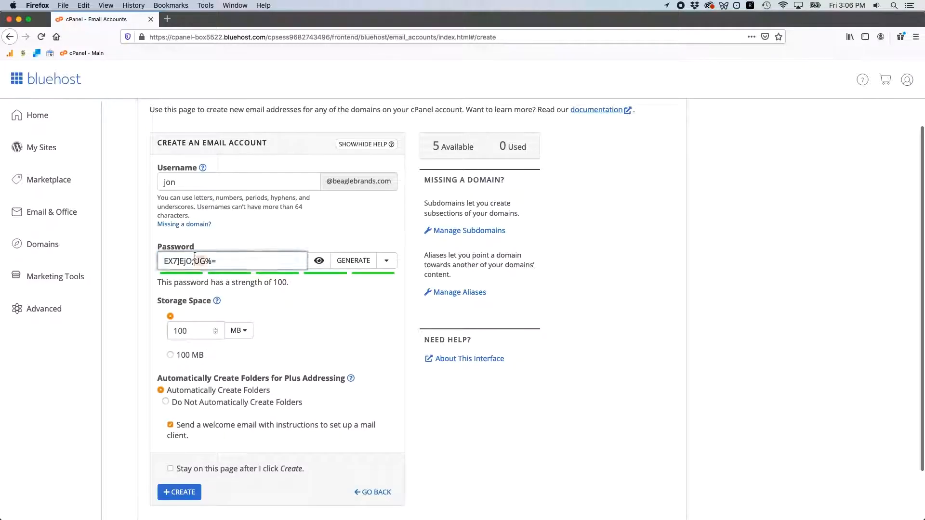
key(super+a)
click(142, 224)
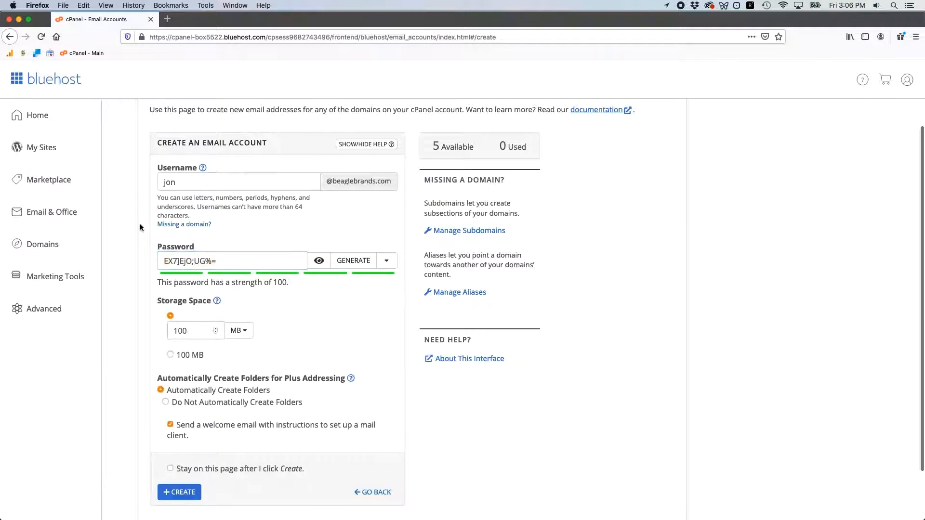
- Create the email account with 100 MB of storage and the welcome email enabled, and decline updating the browser's saved password
scroll(146, 316, down, 2)
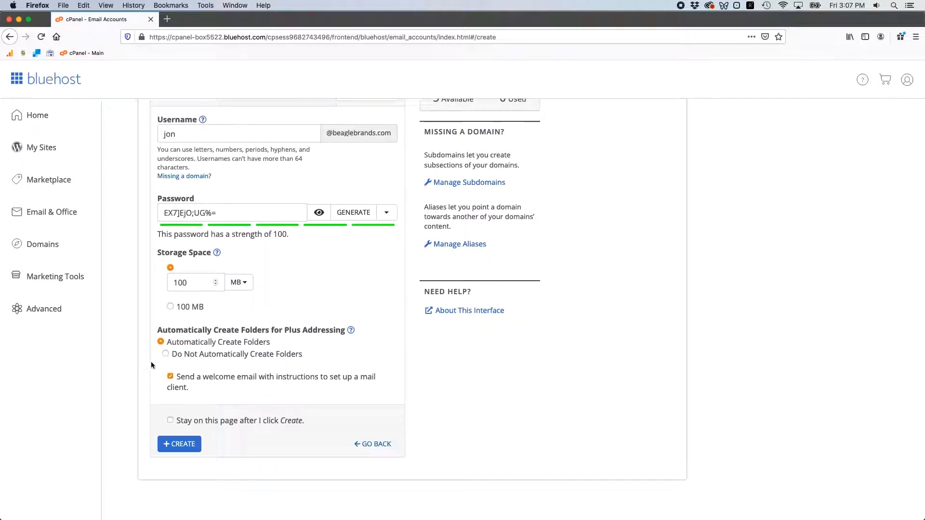
click(170, 377)
click(178, 446)
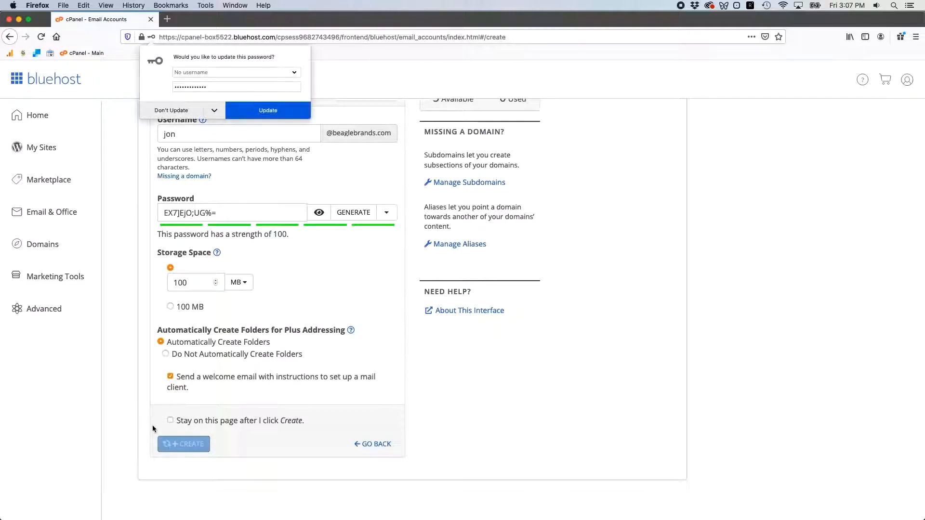
click(170, 115)
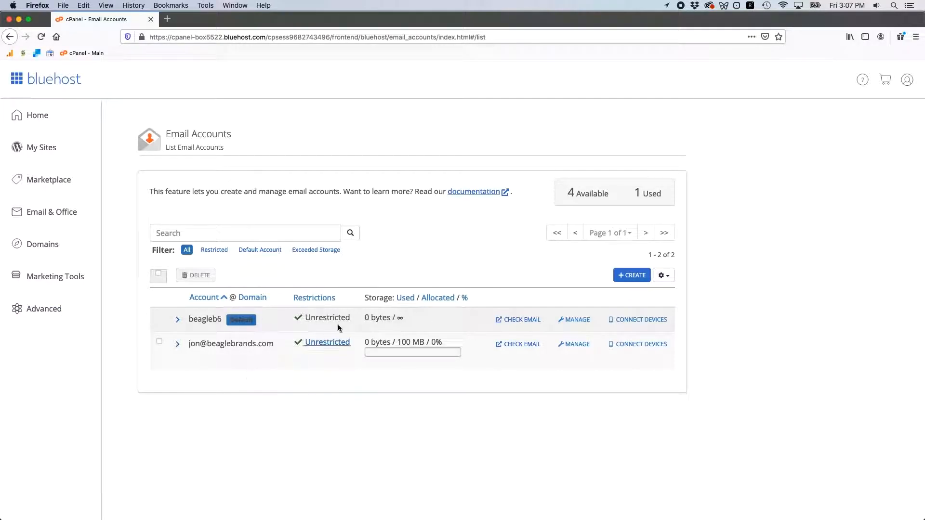
- Check the new account's mail in Roundcube and read the email configuration settings message, including its secure and non-SSL settings
click(521, 344)
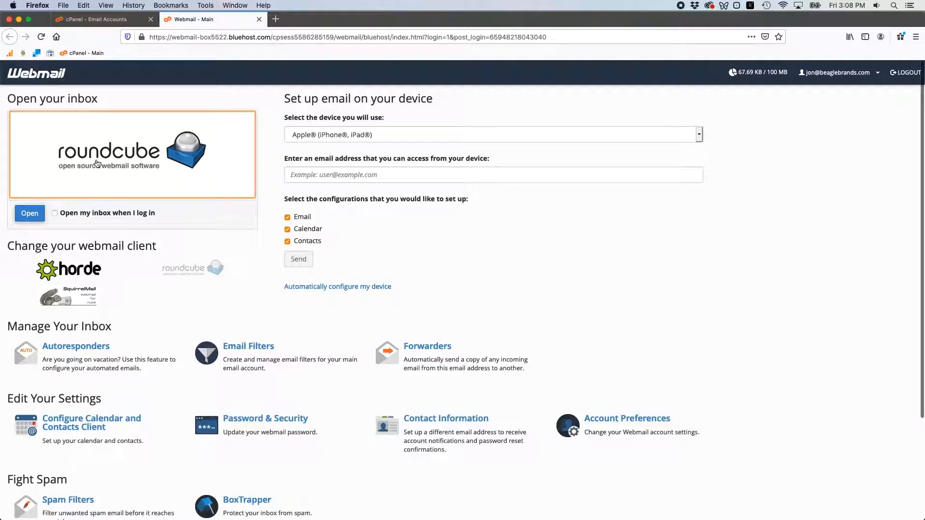
click(28, 213)
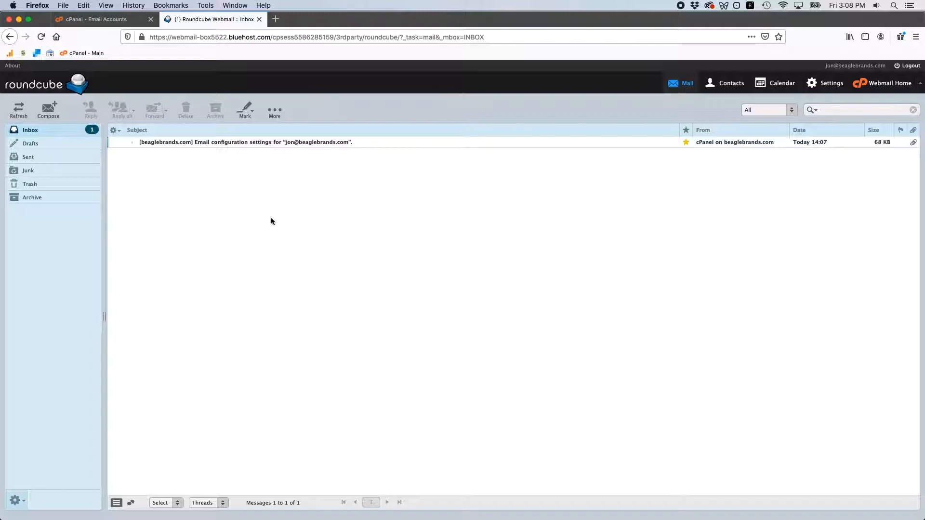
click(219, 143)
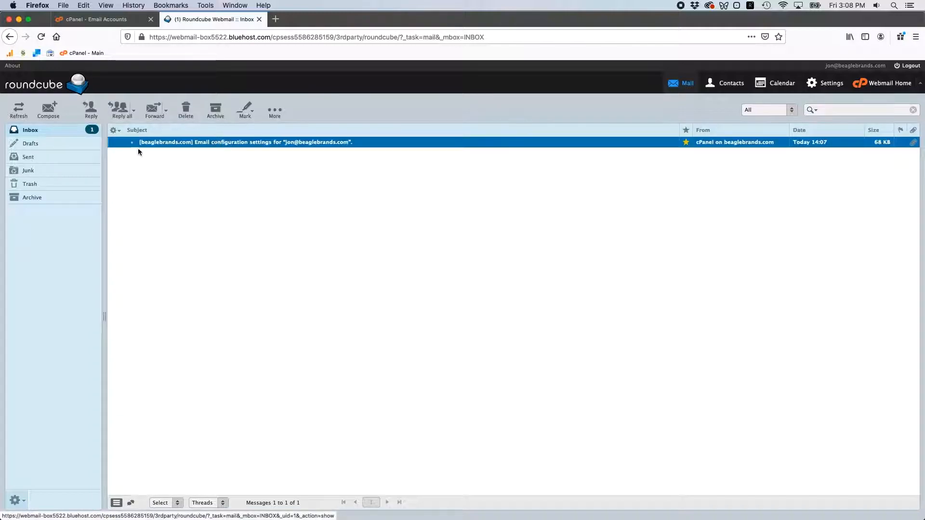
double_click(203, 142)
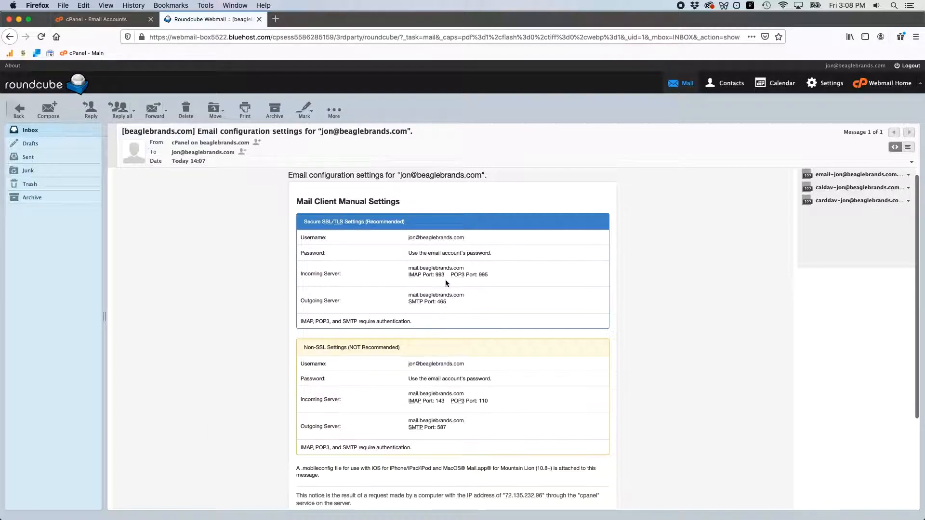
drag(496, 273, 301, 237)
click(301, 237)
scroll(216, 301, down, 3)
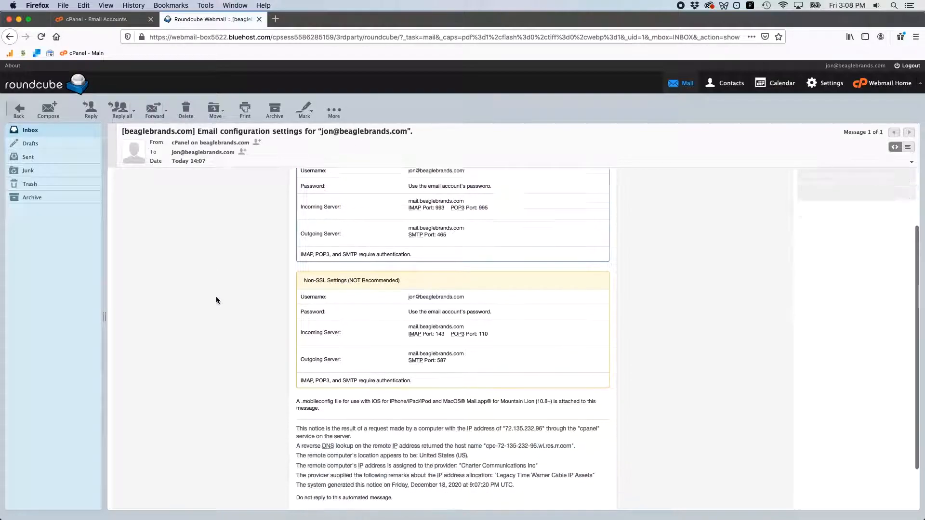
scroll(216, 299, up, 3)
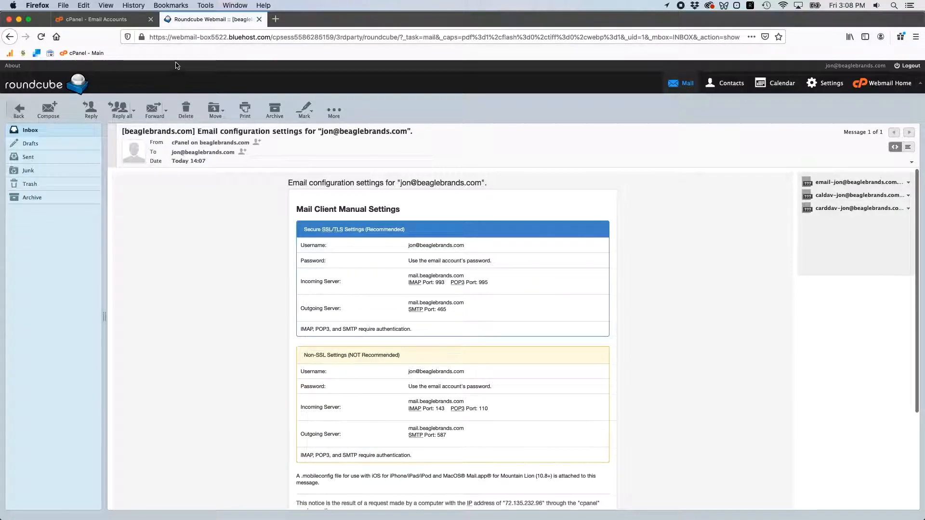
- Return to the cPanel email accounts list and open the device connection settings for the new account
click(98, 23)
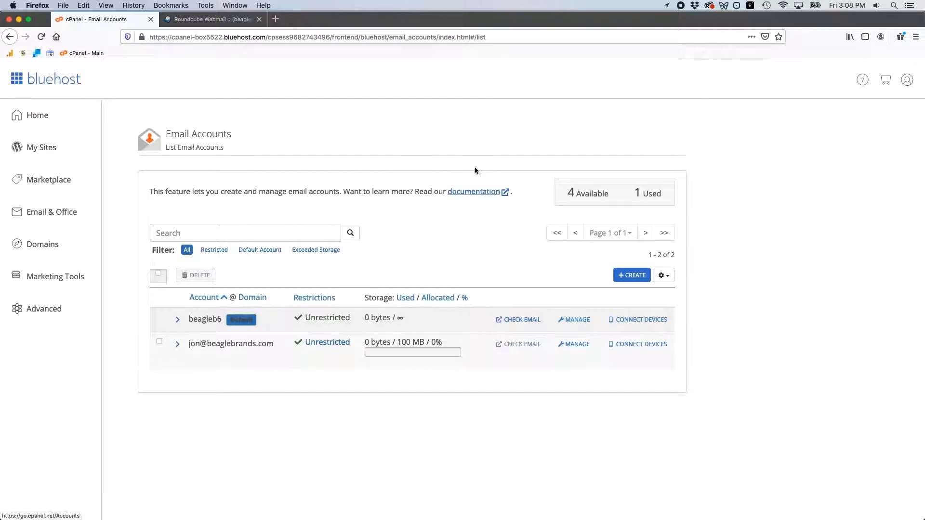
drag(187, 344, 274, 346)
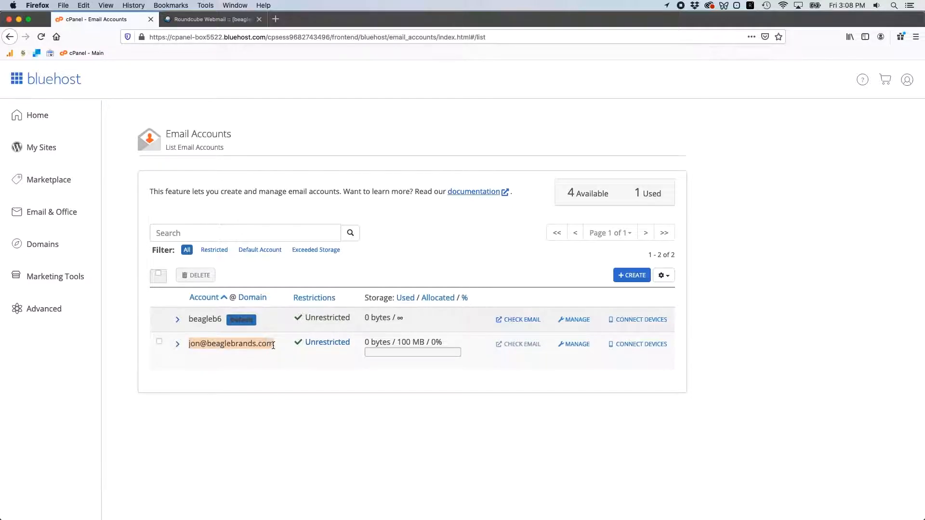
click(273, 346)
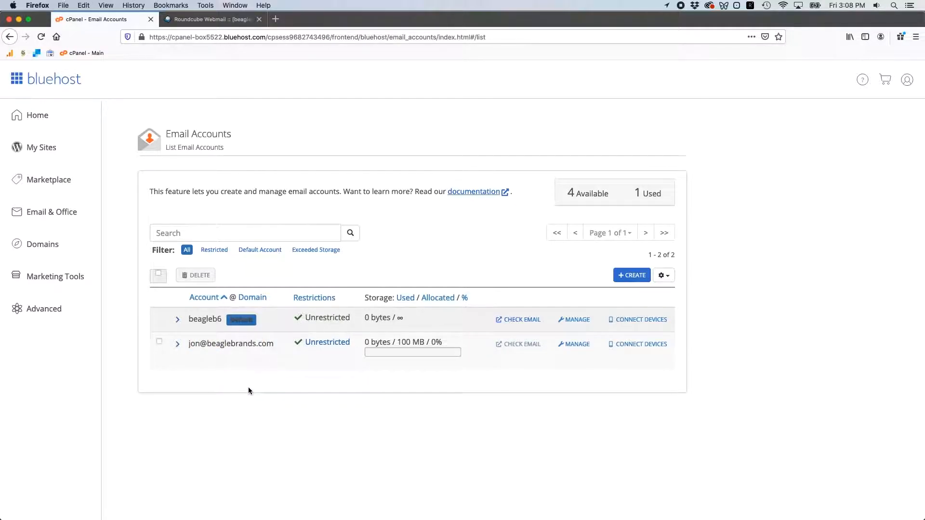
click(633, 347)
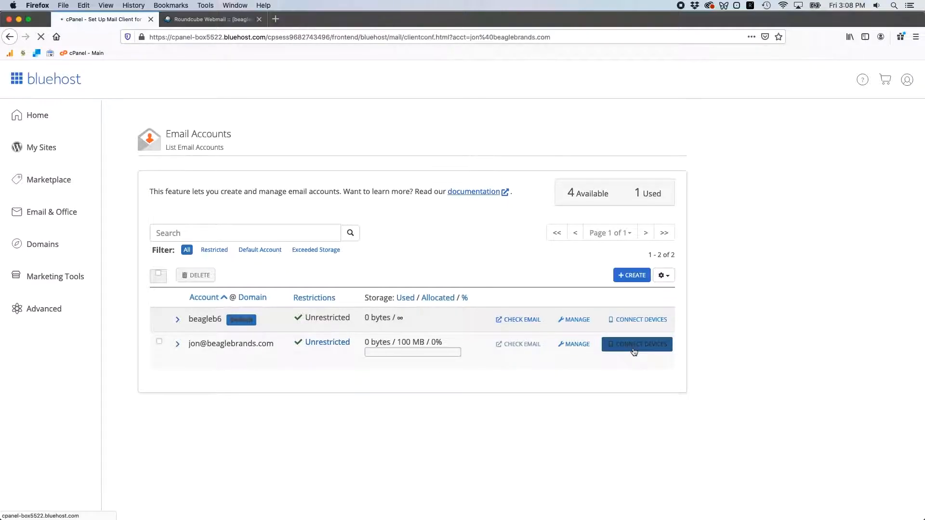
- Examine the mail client automatic configuration scripts and the manual SSL/TLS and non-SSL settings for the new account
scroll(333, 241, down, 5)
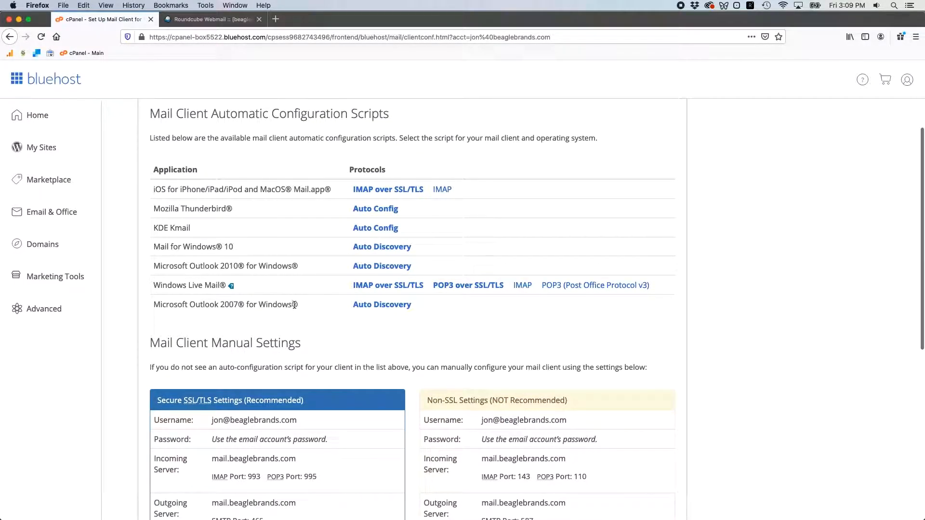
drag(153, 186, 339, 189)
click(338, 189)
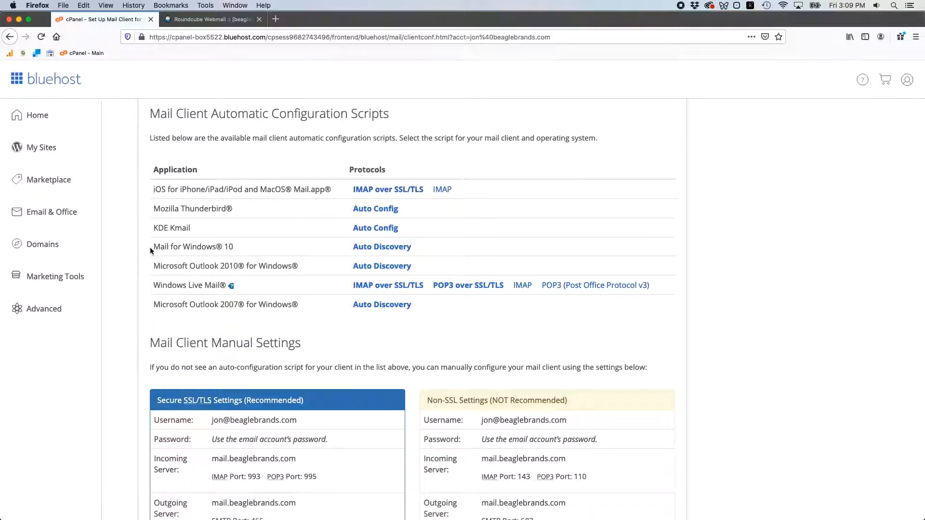
drag(234, 248, 155, 248)
click(204, 248)
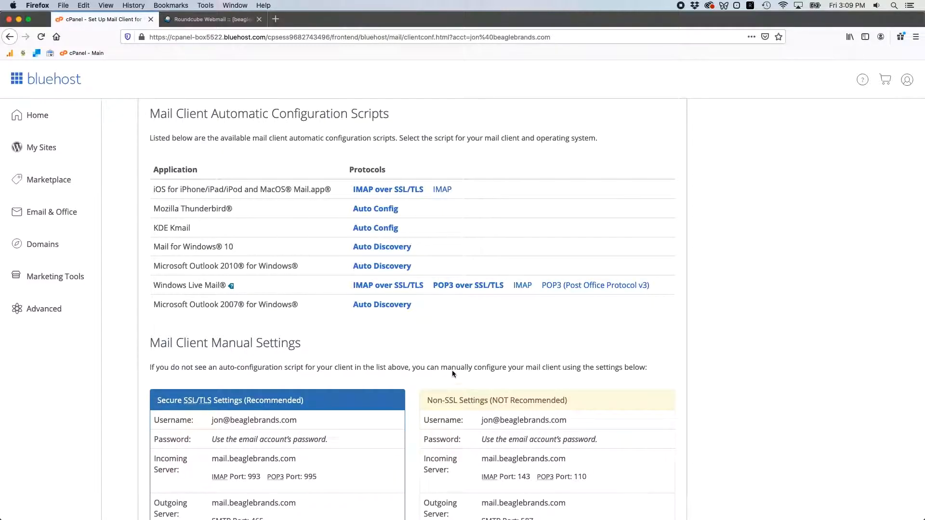
scroll(341, 352, down, 5)
scroll(341, 352, down, 3)
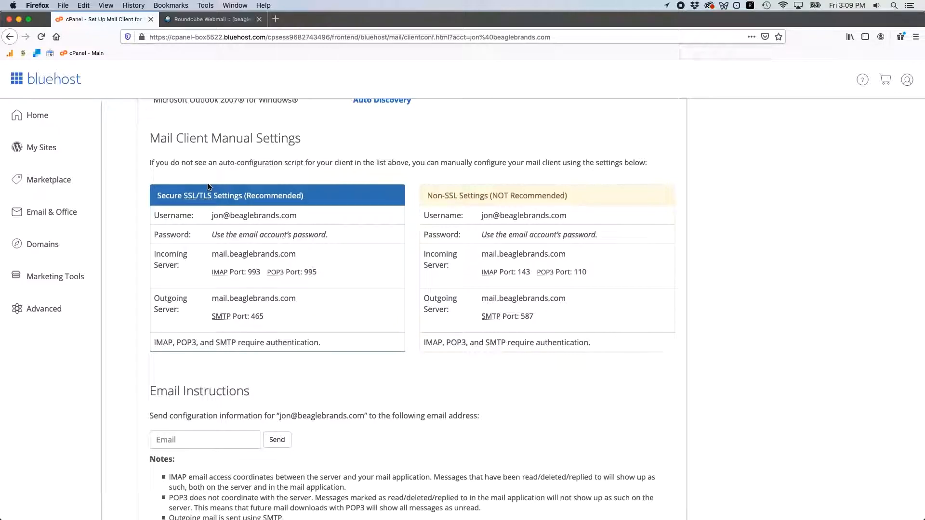
scroll(209, 187, up, 10)
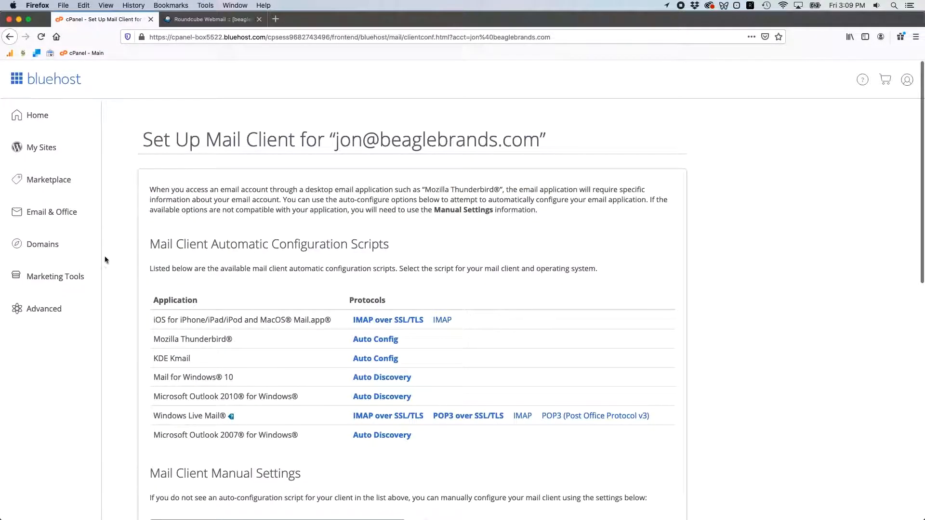
- Open the Marketplace, show the G Suite offer in the featured products, and open its details page
click(64, 187)
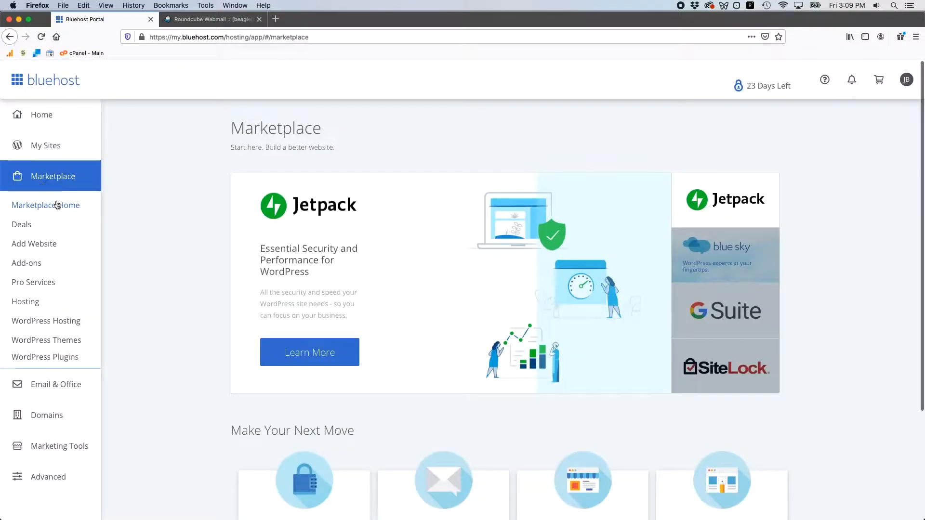
scroll(349, 261, down, 1)
scroll(265, 186, down, 2)
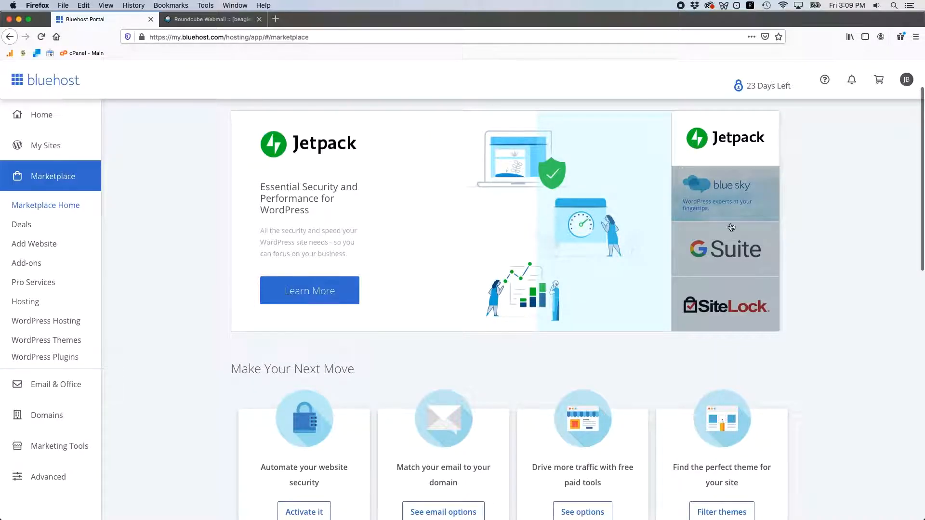
click(725, 249)
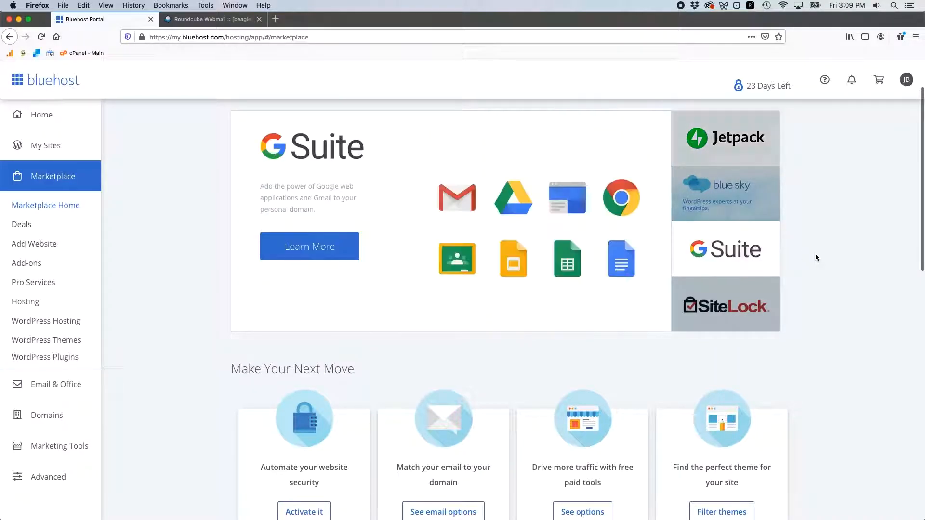
click(315, 252)
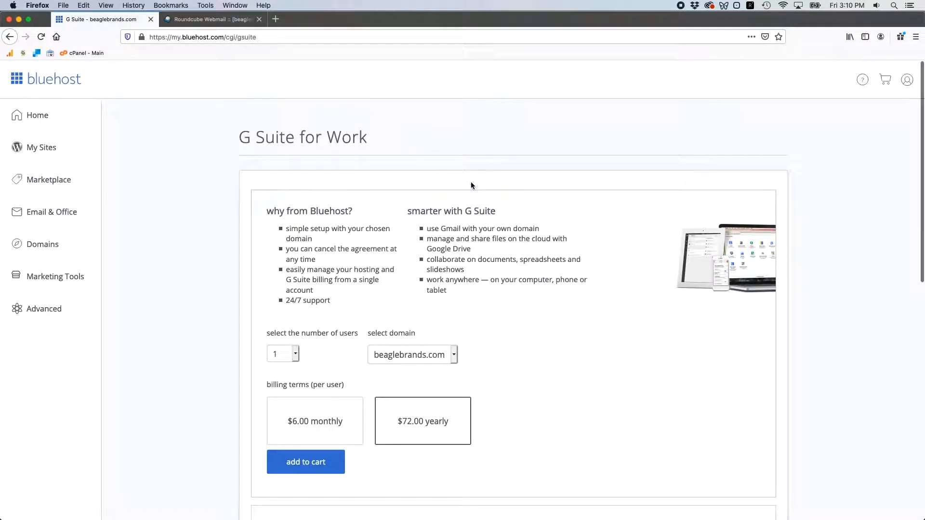
- Review the G Suite for Work plan, switching the per-user billing terms to $6.00 monthly and back to $72.00 yearly
scroll(212, 279, down, 1)
scroll(212, 282, down, 3)
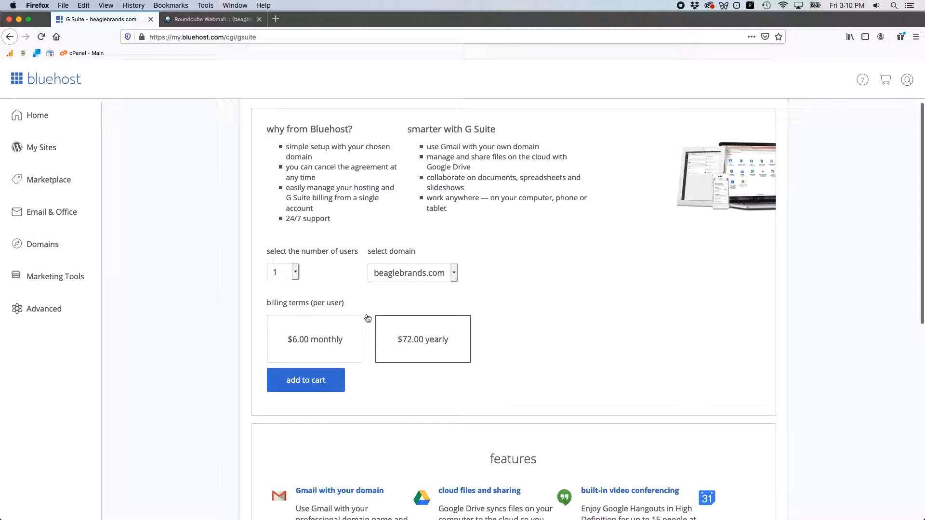
click(314, 339)
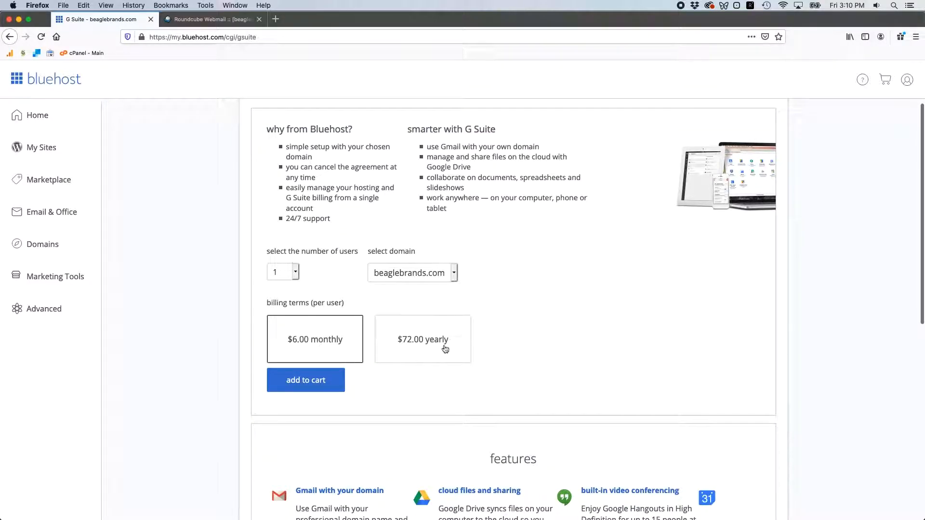
click(454, 342)
scroll(206, 253, down, 10)
scroll(227, 312, up, 12)
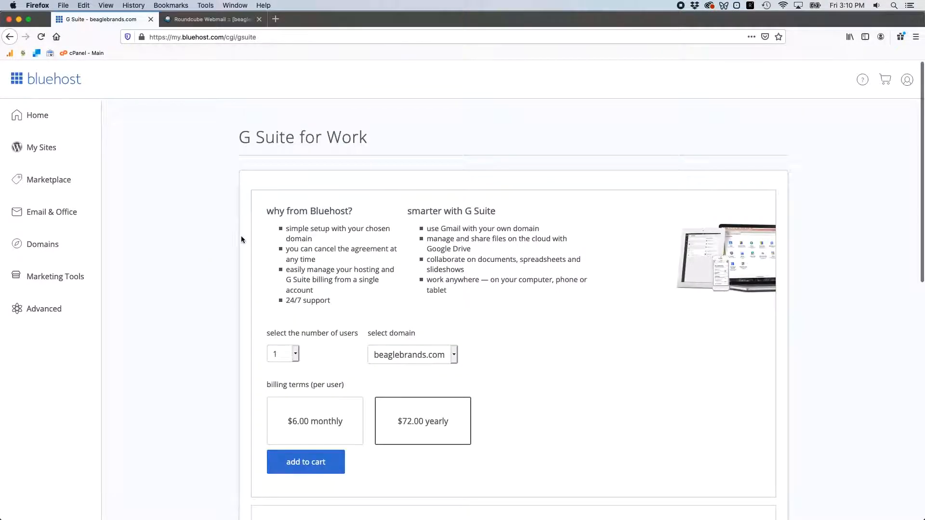